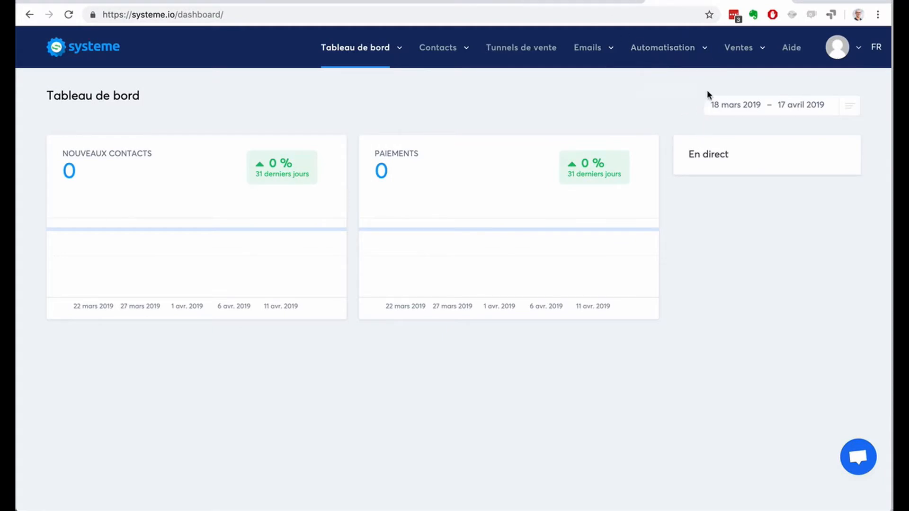
Create a new course named "Formation guitare" in Mes formations and save it.
{"action": "mouse_move", "coordinate": [734, 52]}
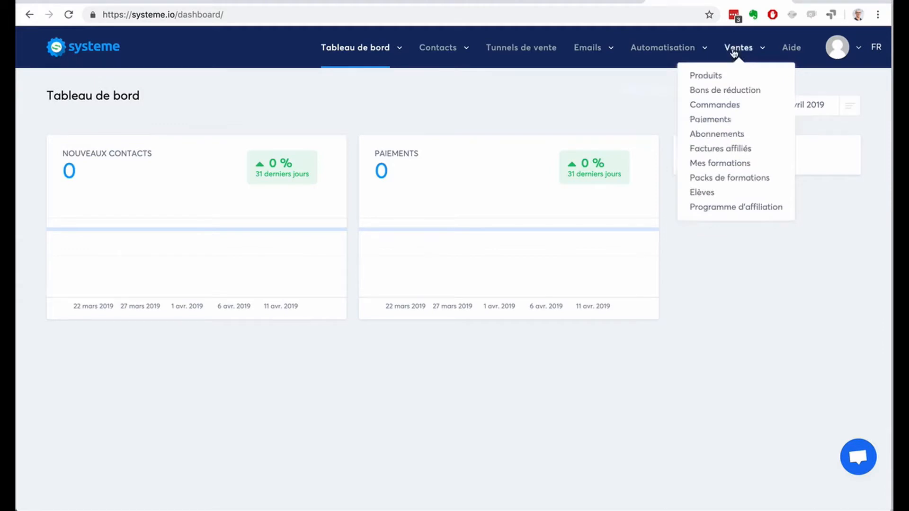
{"action": "left_click", "coordinate": [718, 166]}
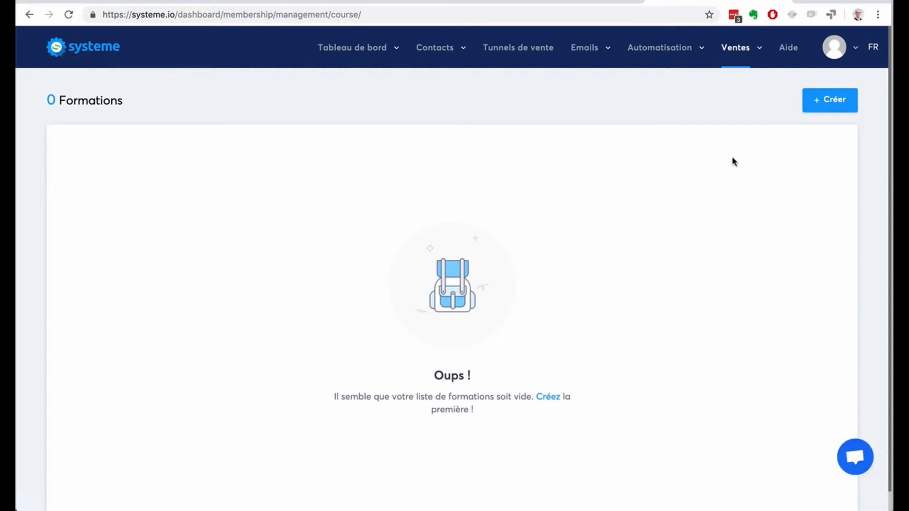
{"action": "mouse_move", "coordinate": [742, 53]}
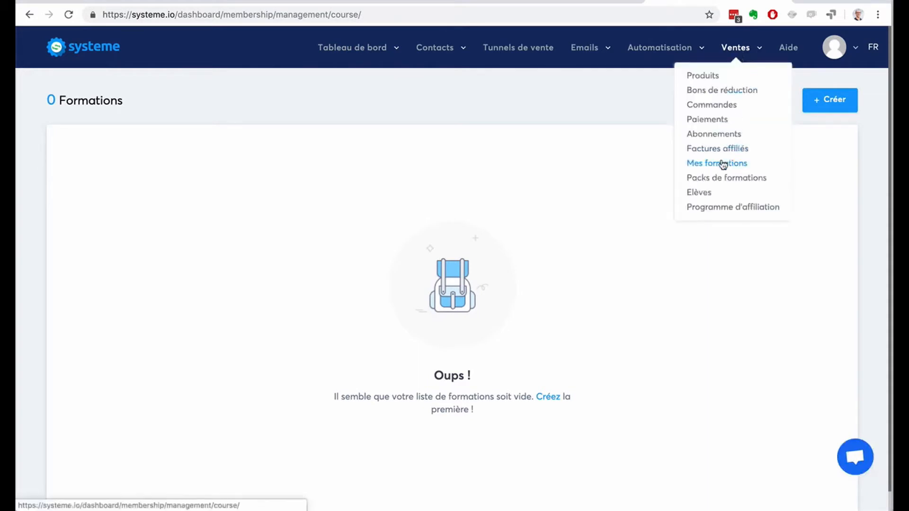
{"action": "left_click", "coordinate": [823, 105]}
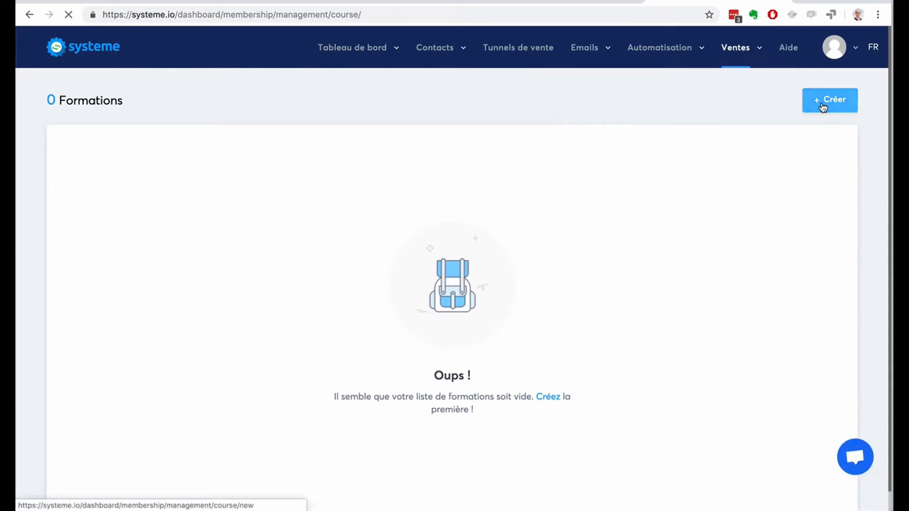
{"action": "left_click", "coordinate": [184, 168]}
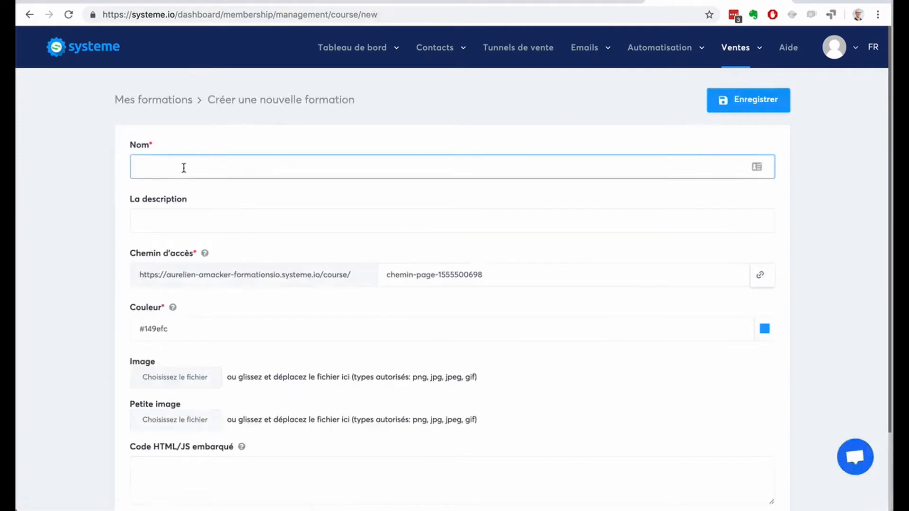
{"action": "type", "text": "M"}
{"action": "type", "text": "Format"}
{"action": "type", "text": "ion guitare"}
{"action": "left_click", "coordinate": [740, 100]}
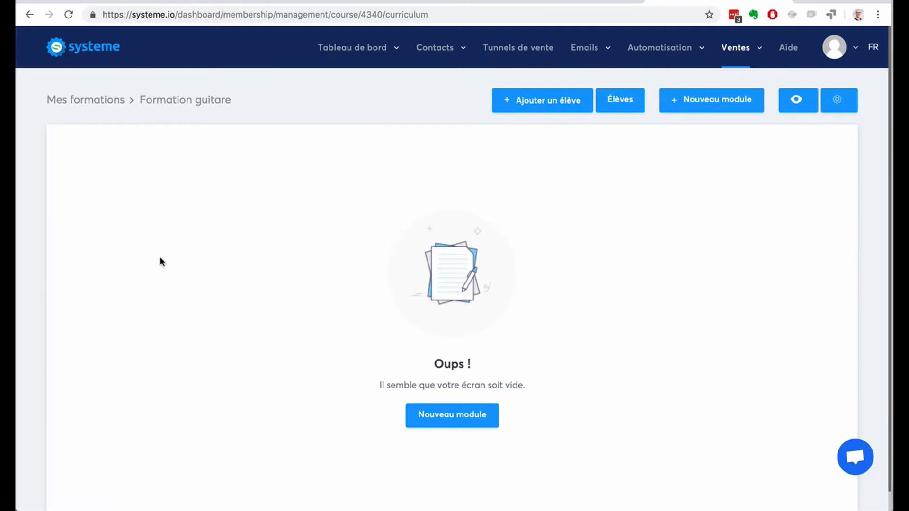
Add a module named "Module 1: Les bases" to the course.
{"action": "left_click", "coordinate": [453, 417]}
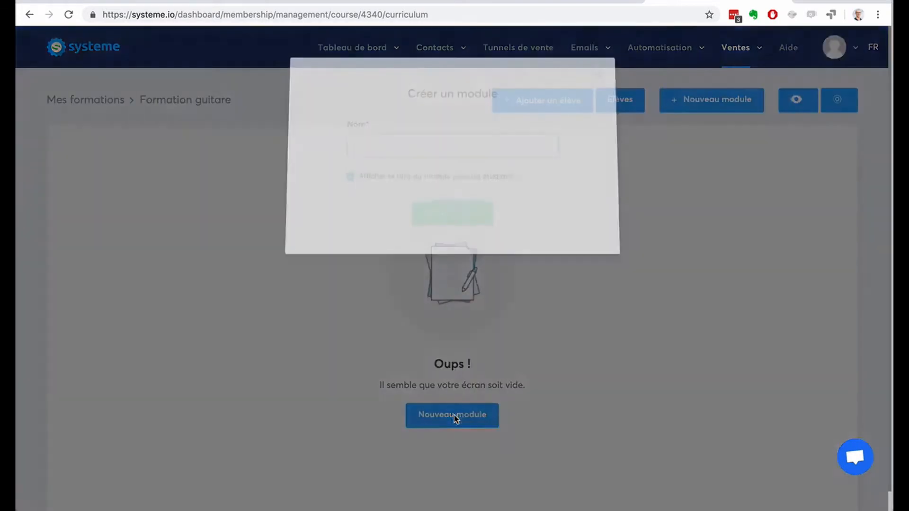
{"action": "type", "text": "Module 1: Les bases"}
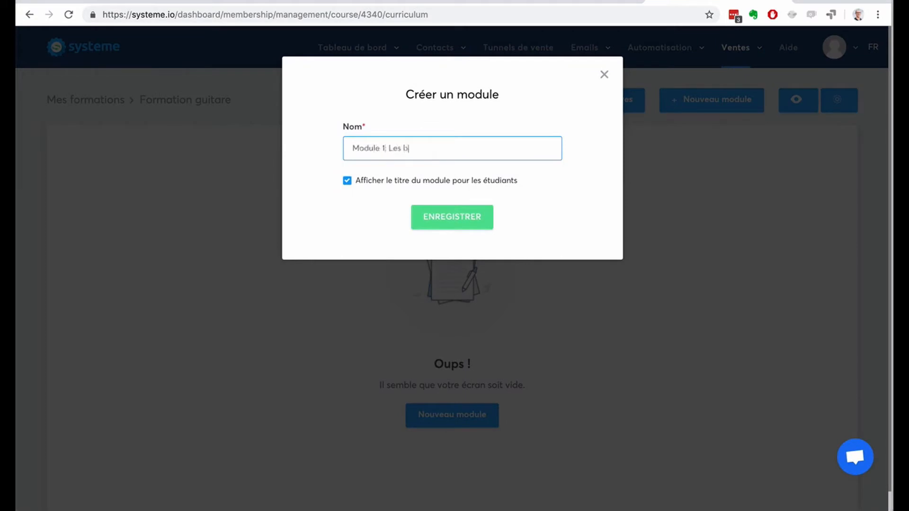
{"action": "left_click", "coordinate": [459, 215]}
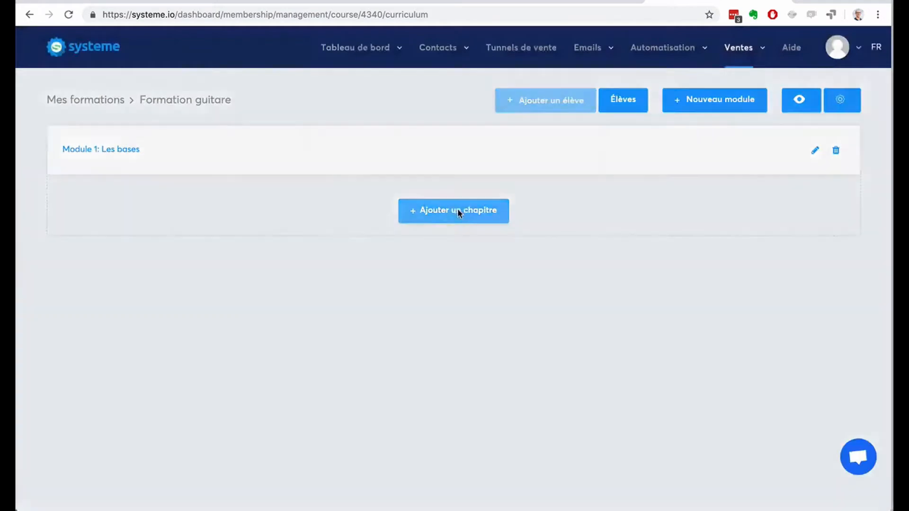
Add a chapter named "Le solfège" to the module with a delay of 0 and the Vidéo page type, and open its page editor.
{"action": "left_click", "coordinate": [457, 212]}
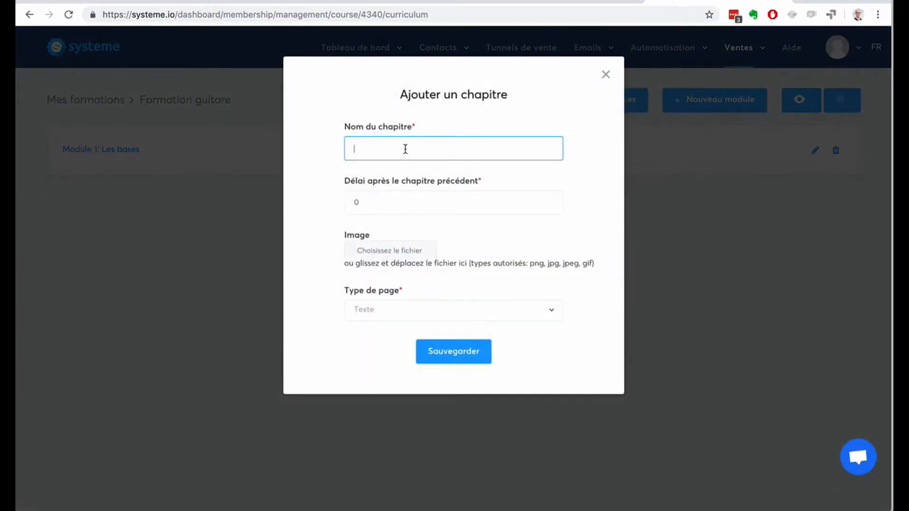
{"action": "type", "text": "Le solfège"}
{"action": "left_click", "coordinate": [548, 199]}
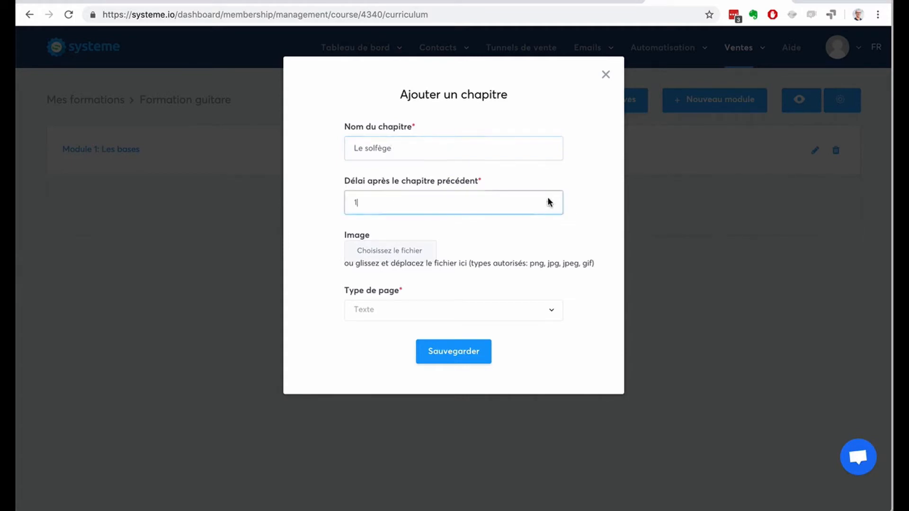
{"action": "left_click", "coordinate": [548, 204]}
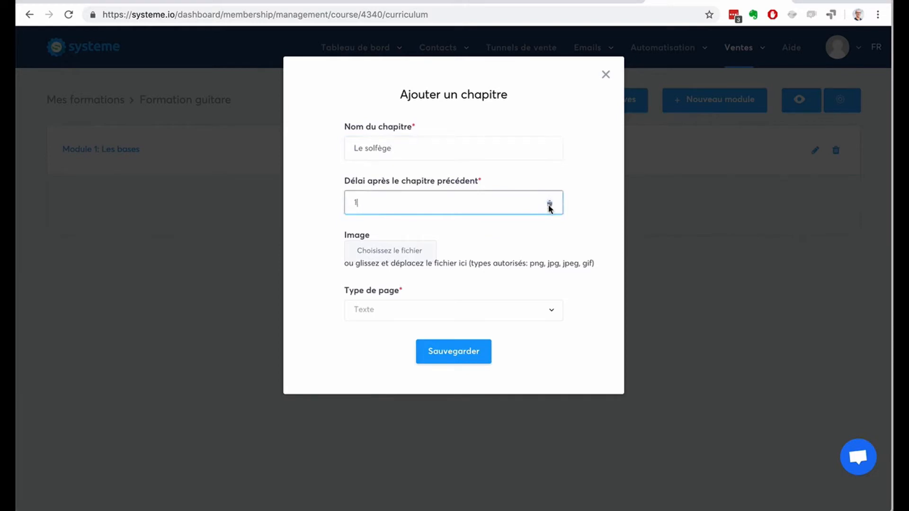
{"action": "left_click", "coordinate": [548, 205]}
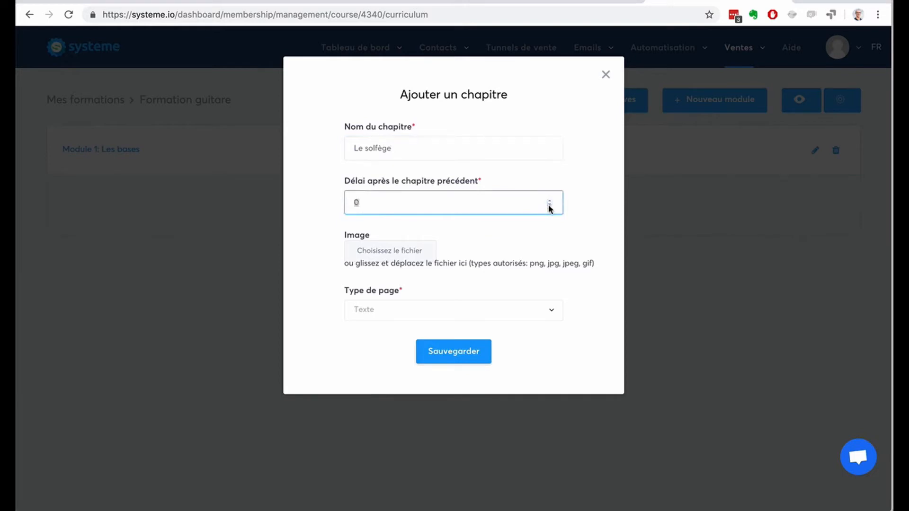
{"action": "left_click", "coordinate": [486, 318]}
{"action": "left_click", "coordinate": [481, 353]}
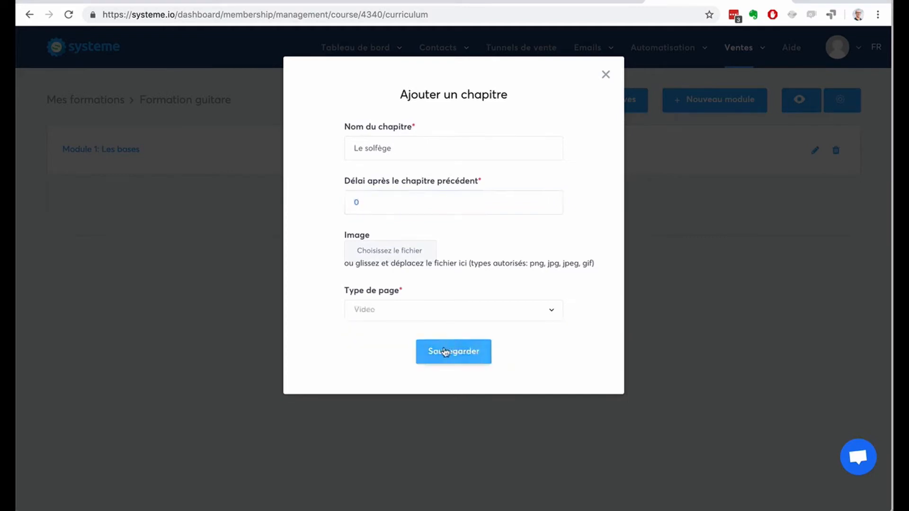
{"action": "left_click", "coordinate": [444, 351]}
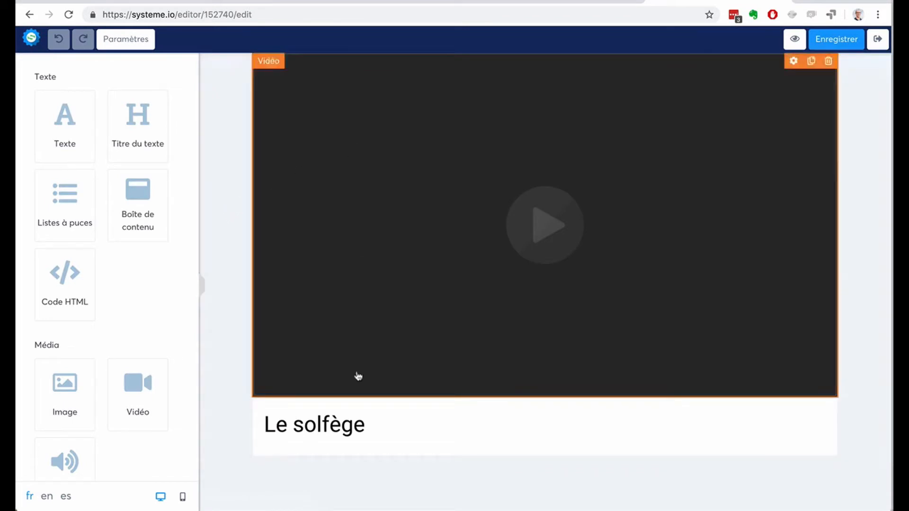
Move the "Le solfège" title above the video and place a content box below the video.
{"action": "left_click_drag", "start_coordinate": [308, 432], "coordinate": [263, 66]}
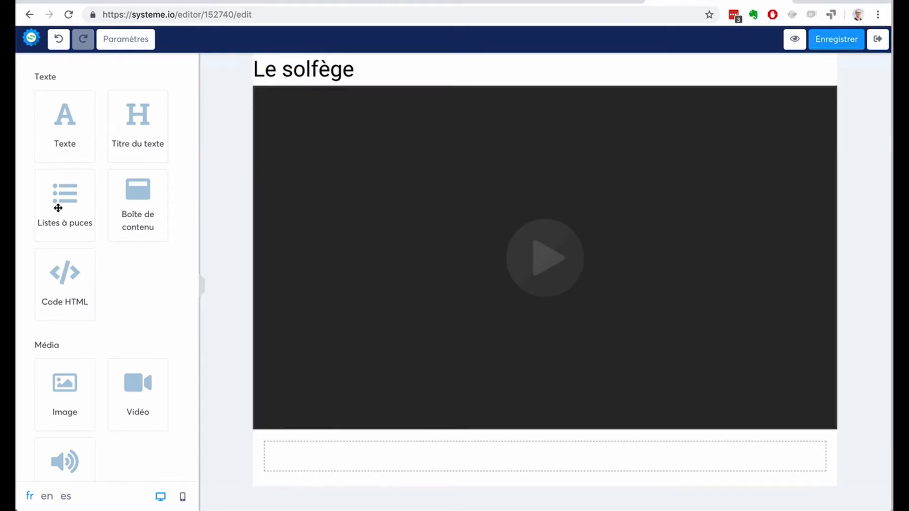
{"action": "left_click_drag", "start_coordinate": [122, 207], "coordinate": [336, 450]}
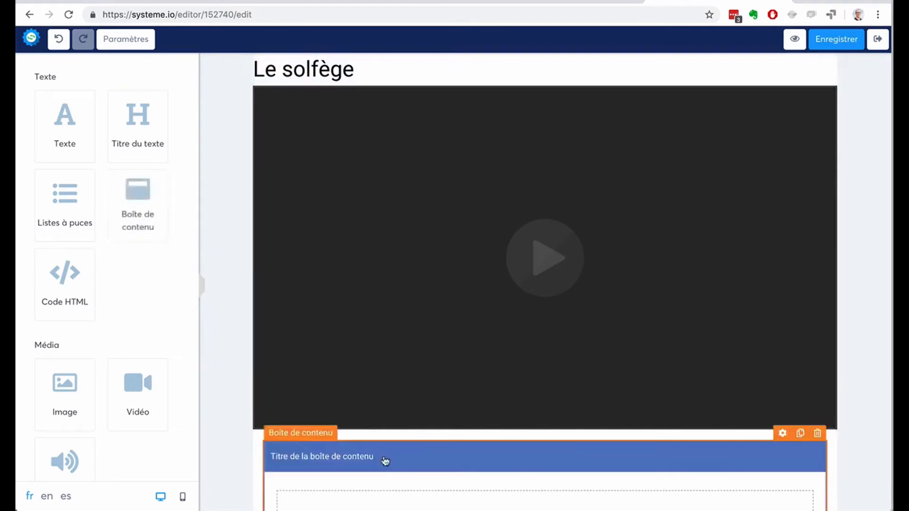
Set the content box's header text to "Ressources" and its text size to 21.
{"action": "left_click", "coordinate": [781, 434]}
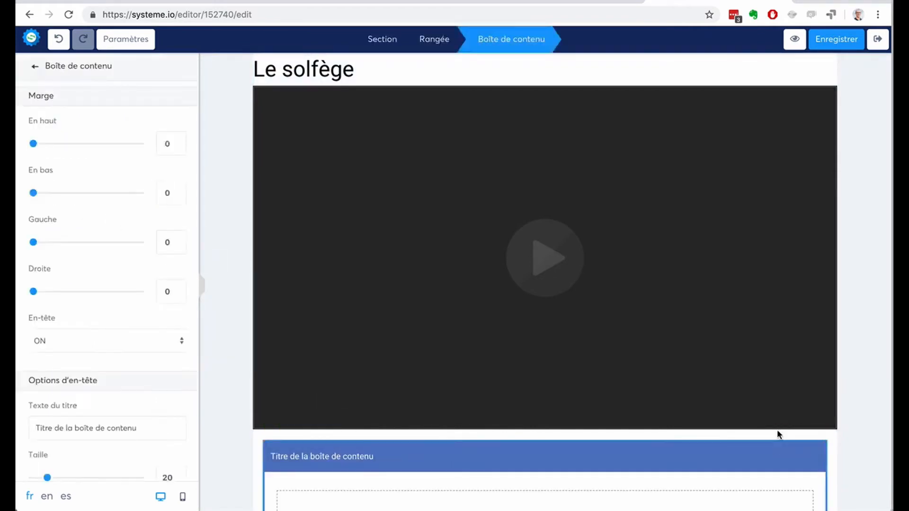
{"action": "scroll", "coordinate": [85, 318], "scroll_direction": "down", "scroll_amount": 2}
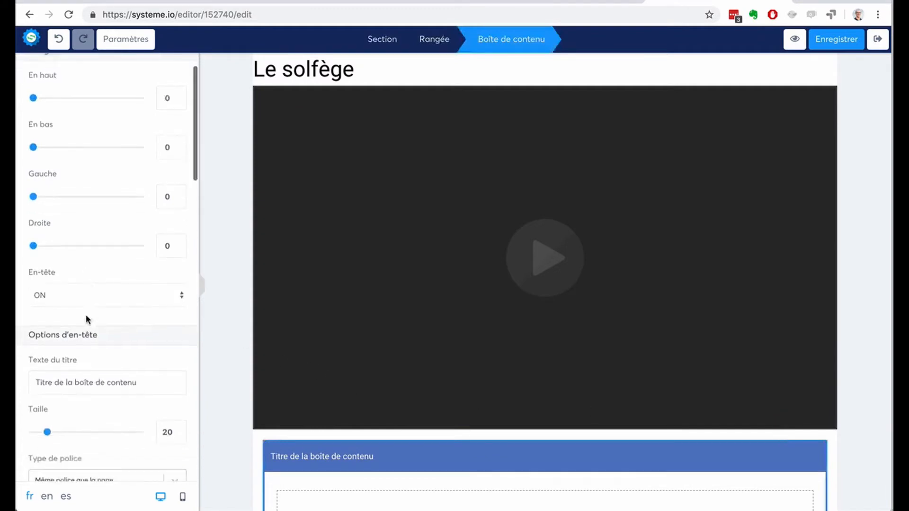
{"action": "left_click_drag", "start_coordinate": [149, 387], "coordinate": [16, 378]}
{"action": "type", "text": "Rewsource"}
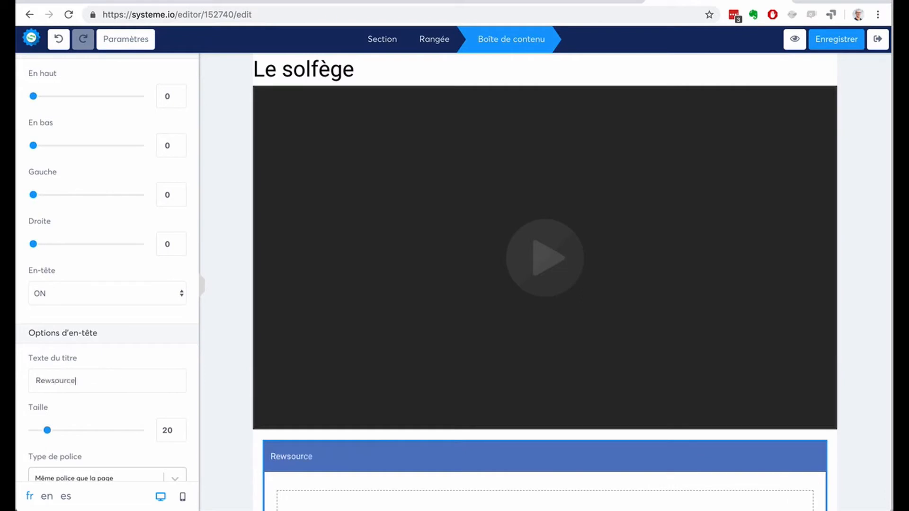
{"action": "key", "text": "BackSpace"}
{"action": "key", "text": "BackSpace"}
{"action": "key", "text": "BackSpace"}
{"action": "key", "text": "BackSpace"}
{"action": "key", "text": "BackSpace"}
{"action": "key", "text": "BackSpace"}
{"action": "type", "text": "ssource"}
{"action": "left_click_drag", "start_coordinate": [47, 431], "coordinate": [52, 431]}
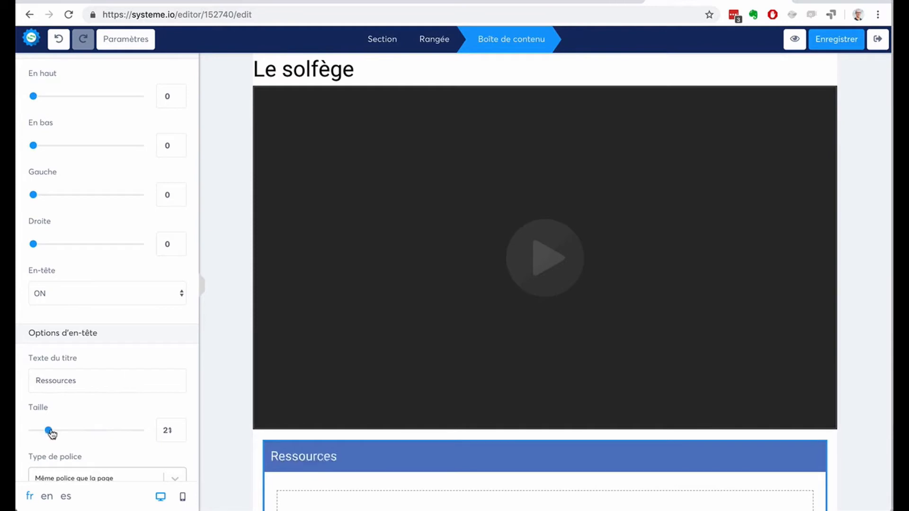
{"action": "left_click", "coordinate": [217, 315]}
Add a bulleted list inside the Ressources box and change its bullets to the flaticon-interface filled check-mark icon.
{"action": "scroll", "coordinate": [880, 355], "scroll_direction": "down", "scroll_amount": 2}
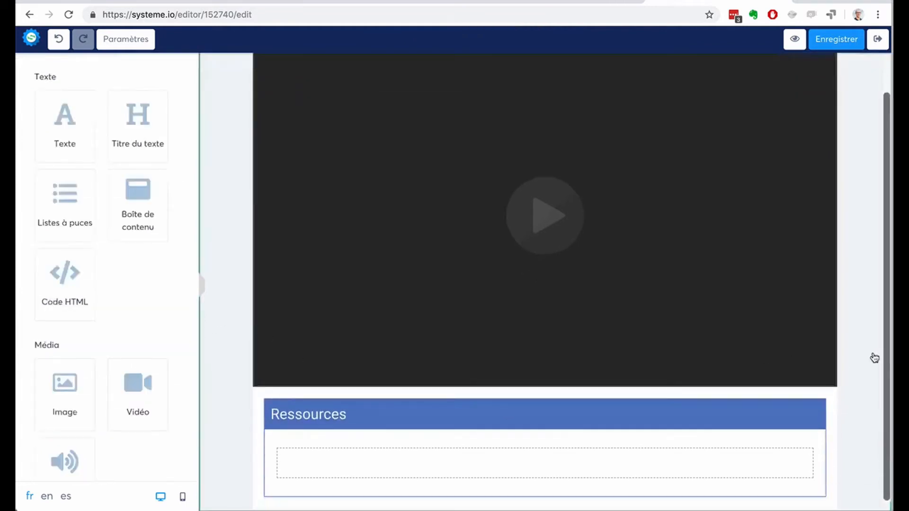
{"action": "left_click_drag", "start_coordinate": [59, 201], "coordinate": [365, 449]}
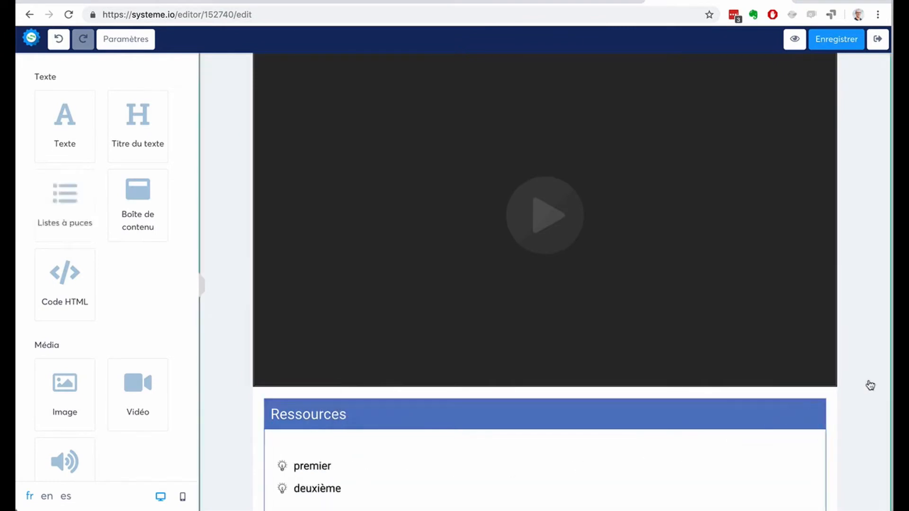
{"action": "scroll", "coordinate": [852, 384], "scroll_direction": "down", "scroll_amount": 1}
{"action": "left_click", "coordinate": [294, 444]}
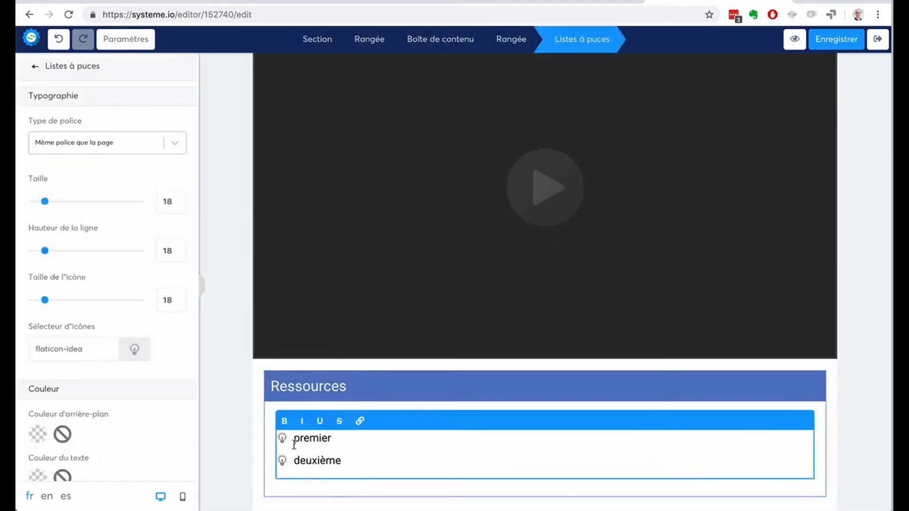
{"action": "left_click", "coordinate": [134, 349]}
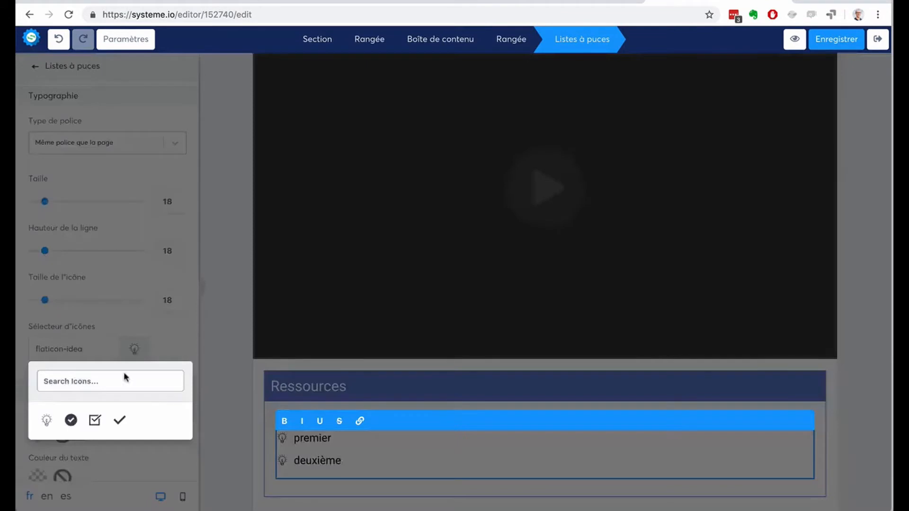
{"action": "left_click", "coordinate": [71, 420]}
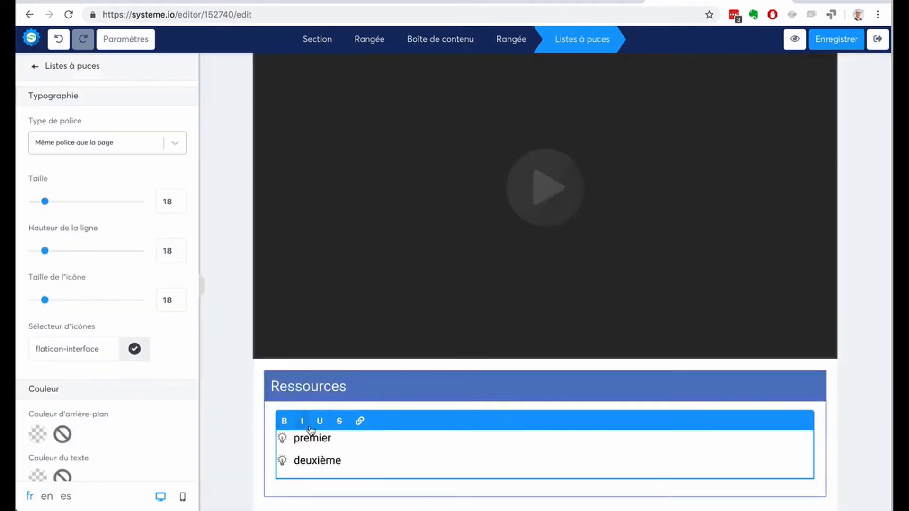
Set the bullet icon color to green 7ED321.
{"action": "scroll", "coordinate": [124, 436], "scroll_direction": "down", "scroll_amount": 3}
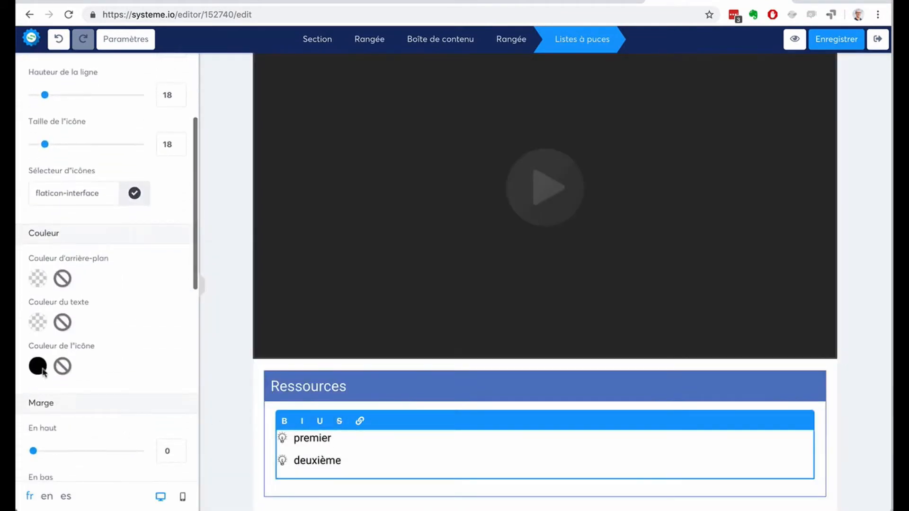
{"action": "left_click", "coordinate": [37, 366]}
{"action": "scroll", "coordinate": [139, 427], "scroll_direction": "down", "scroll_amount": 4}
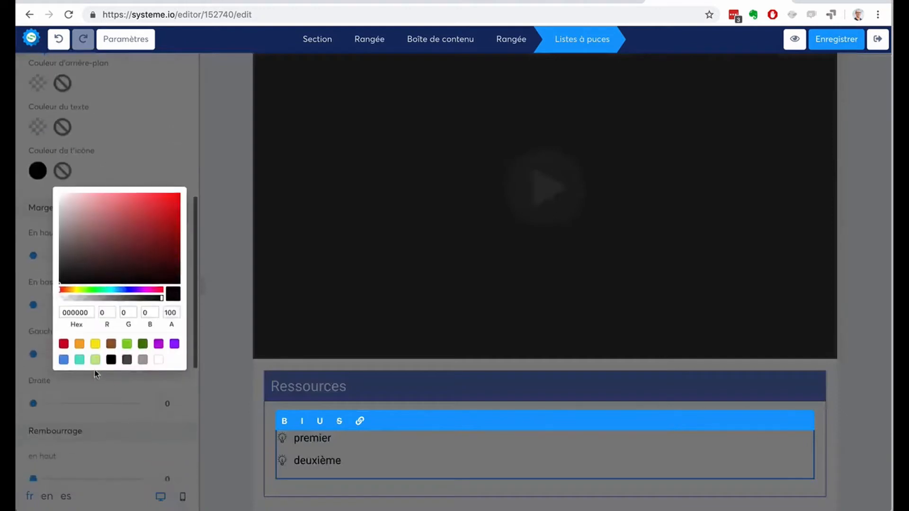
{"action": "left_click", "coordinate": [127, 343]}
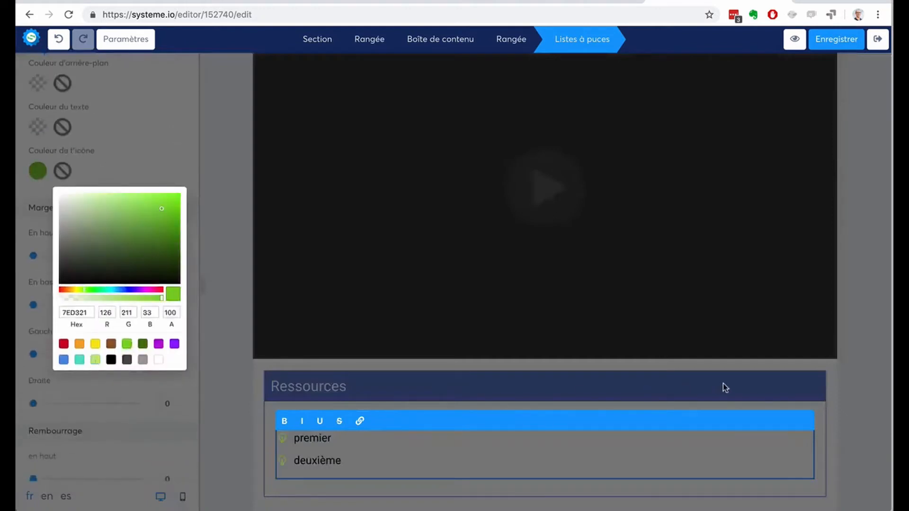
{"action": "left_click", "coordinate": [836, 379]}
Replace the first bullet's text with "Livre tatata", turn it into a link and open the link's URL for editing.
{"action": "left_click", "coordinate": [327, 439]}
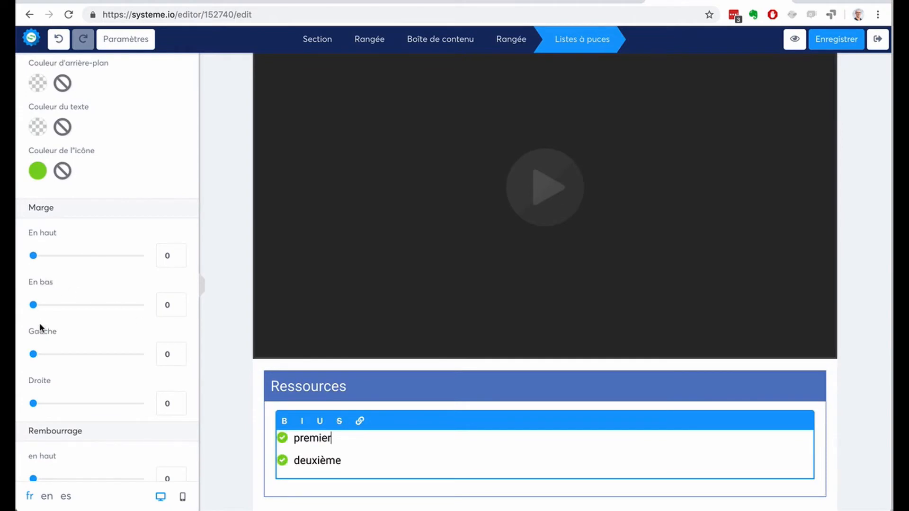
{"action": "left_click_drag", "start_coordinate": [332, 437], "coordinate": [294, 437]}
{"action": "type", "text": "Livre tatata"}
{"action": "left_click_drag", "start_coordinate": [350, 438], "coordinate": [293, 438]}
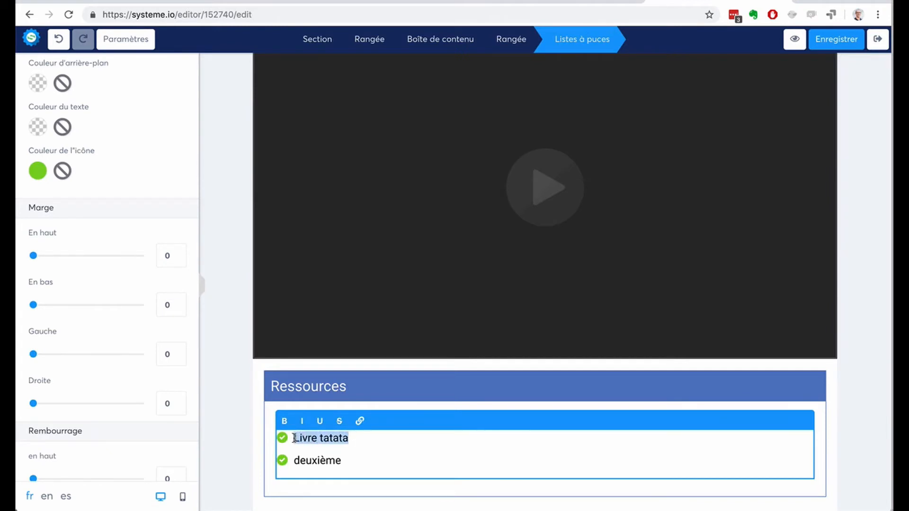
{"action": "left_click", "coordinate": [360, 421]}
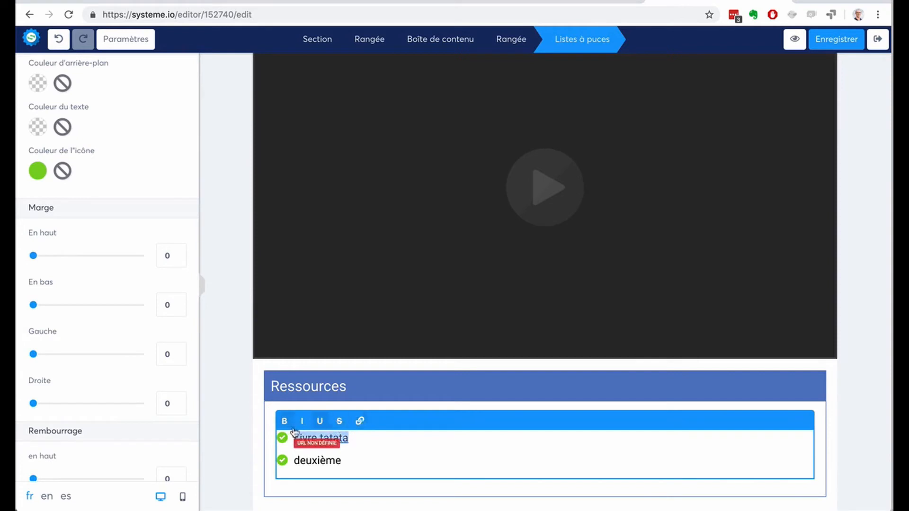
{"action": "left_click", "coordinate": [308, 443]}
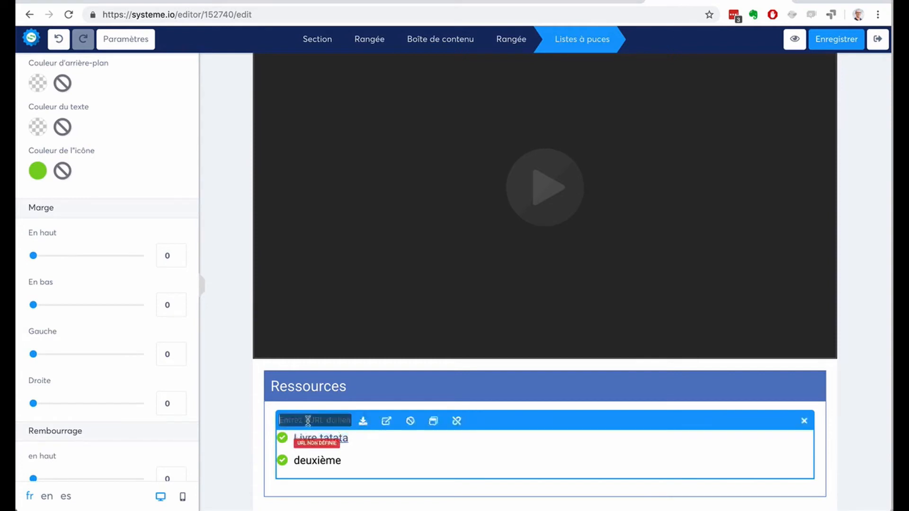
Close the bulleted list's editing and exit the page editor back to the course curriculum.
{"action": "left_click", "coordinate": [859, 410]}
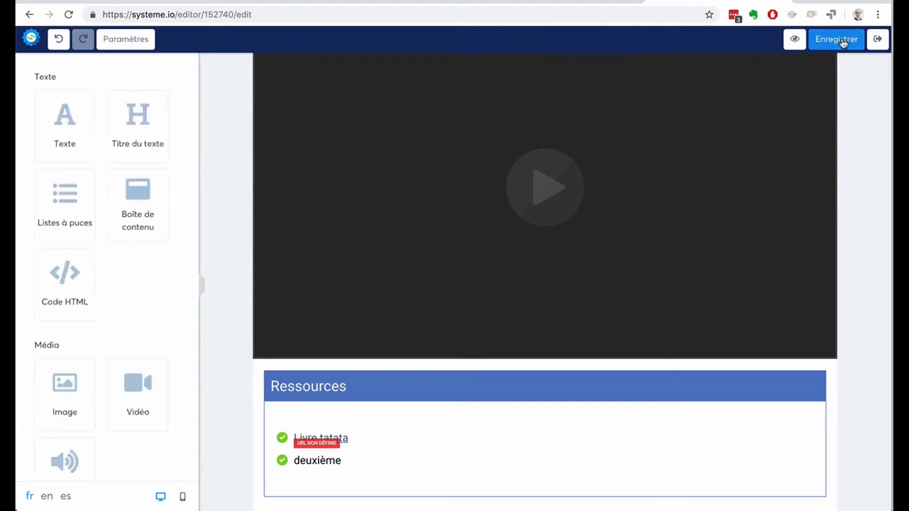
{"action": "left_click", "coordinate": [878, 41]}
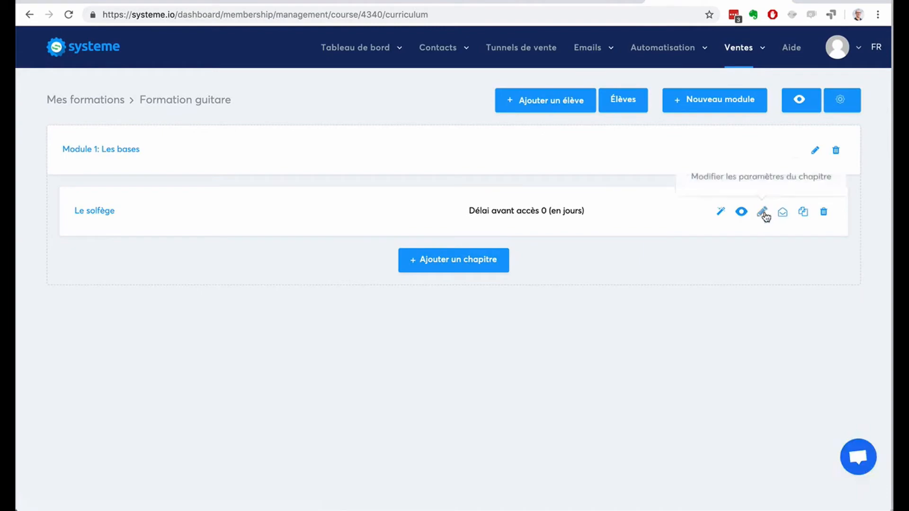
Duplicate the "Le solfège" chapter, change the copy's page title to "La guitare" and return to the course curriculum.
{"action": "left_click", "coordinate": [801, 213]}
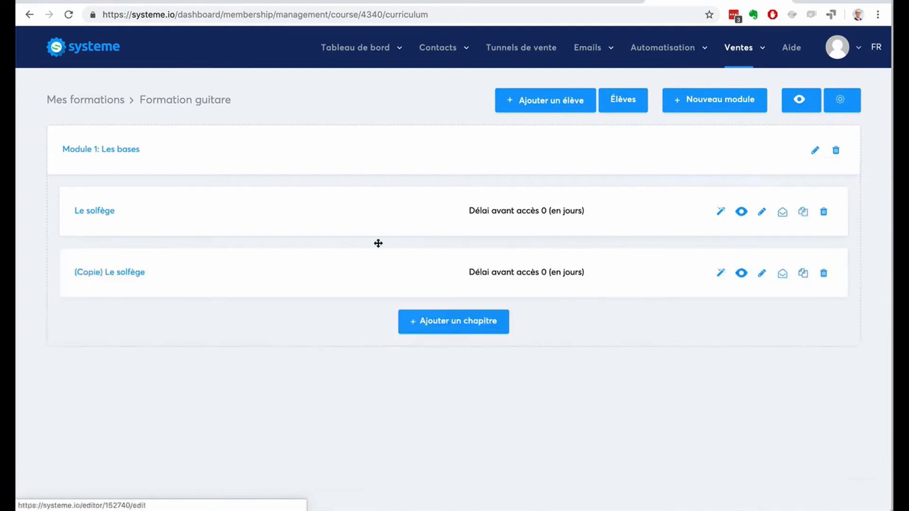
{"action": "left_click", "coordinate": [138, 273]}
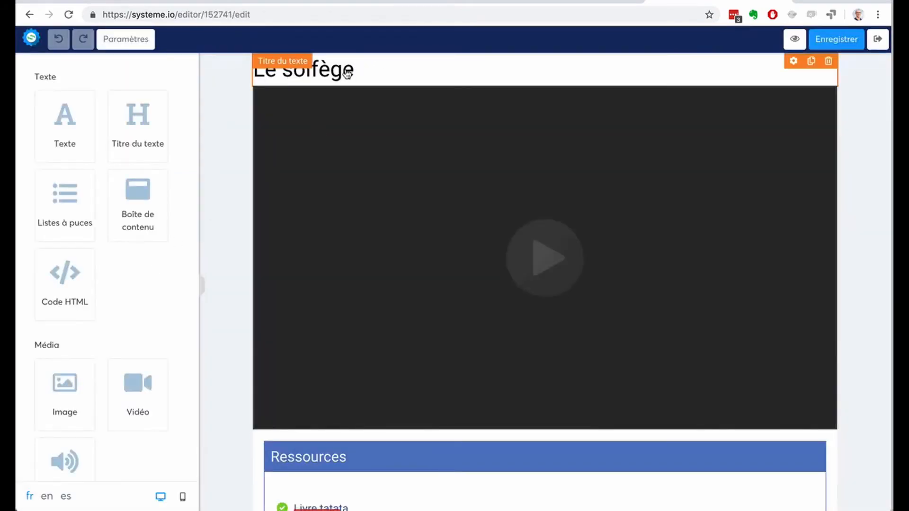
{"action": "left_click", "coordinate": [352, 71]}
{"action": "left_click_drag", "start_coordinate": [361, 68], "coordinate": [241, 66]}
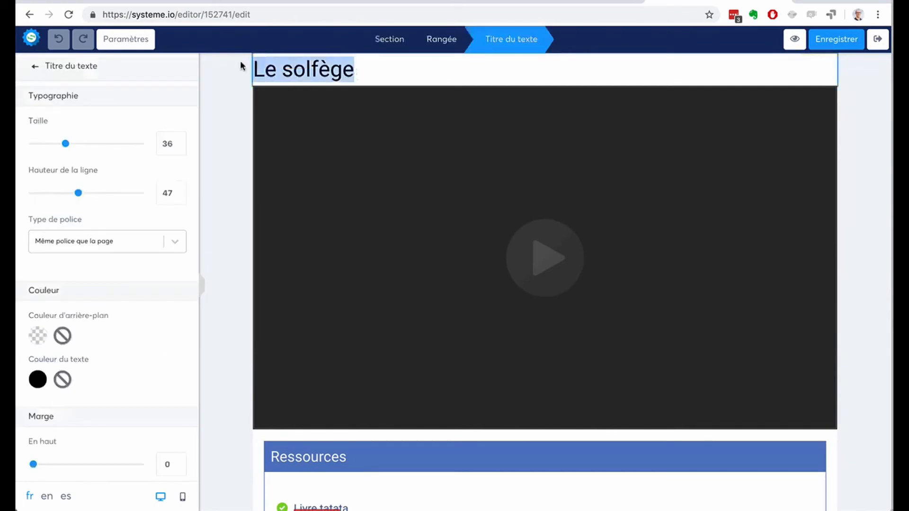
{"action": "type", "text": "La guitare"}
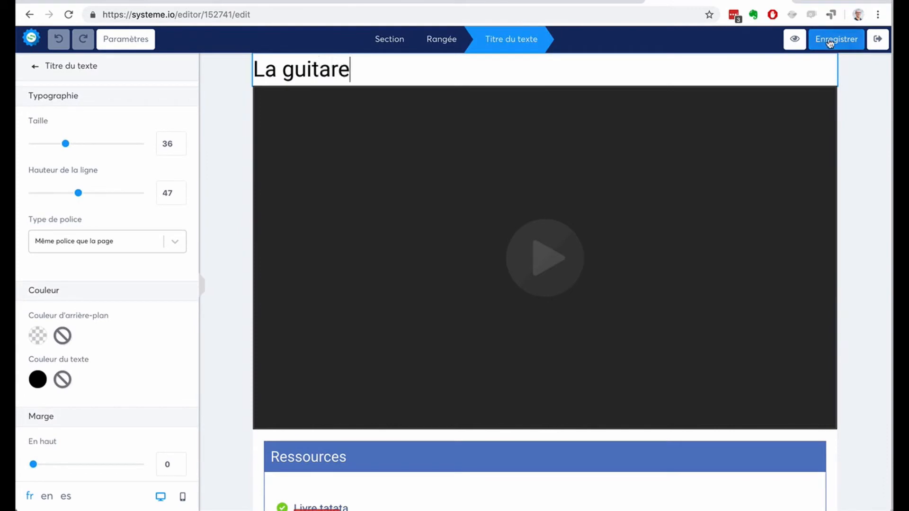
{"action": "left_click", "coordinate": [878, 38]}
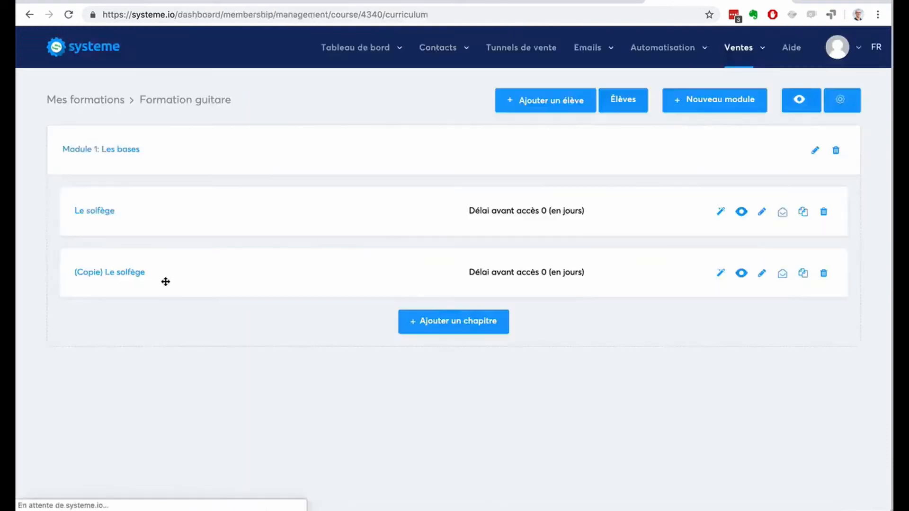
Rename the copied "Le solfège" chapter as "La guitare" in its chapter settings and save.
{"action": "left_click", "coordinate": [719, 277]}
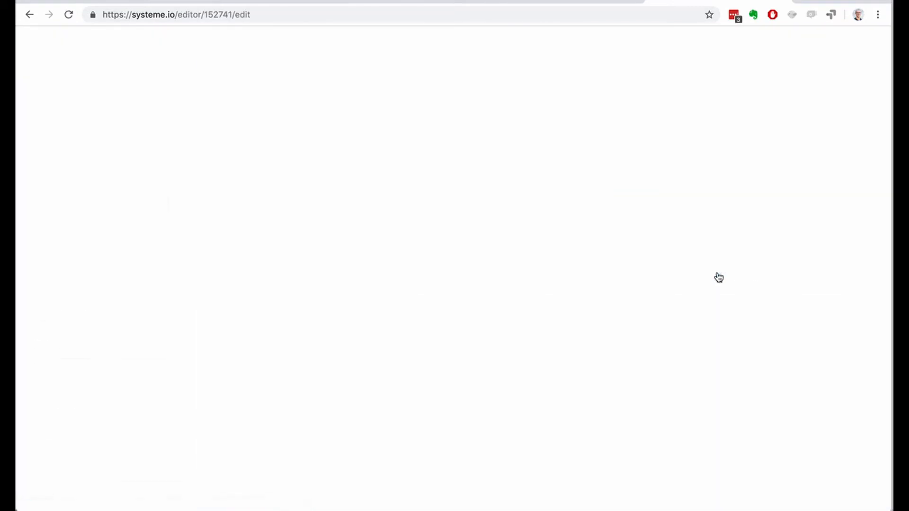
{"action": "left_click", "coordinate": [875, 41]}
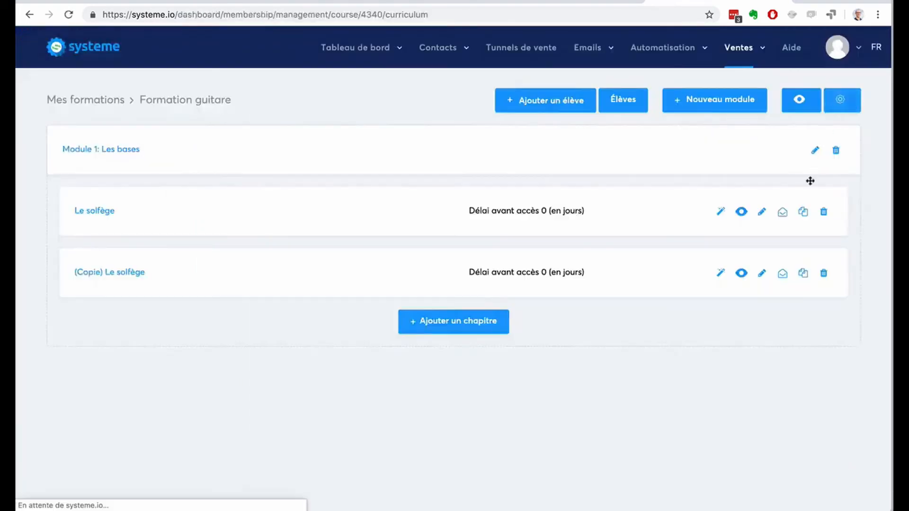
{"action": "left_click", "coordinate": [761, 274]}
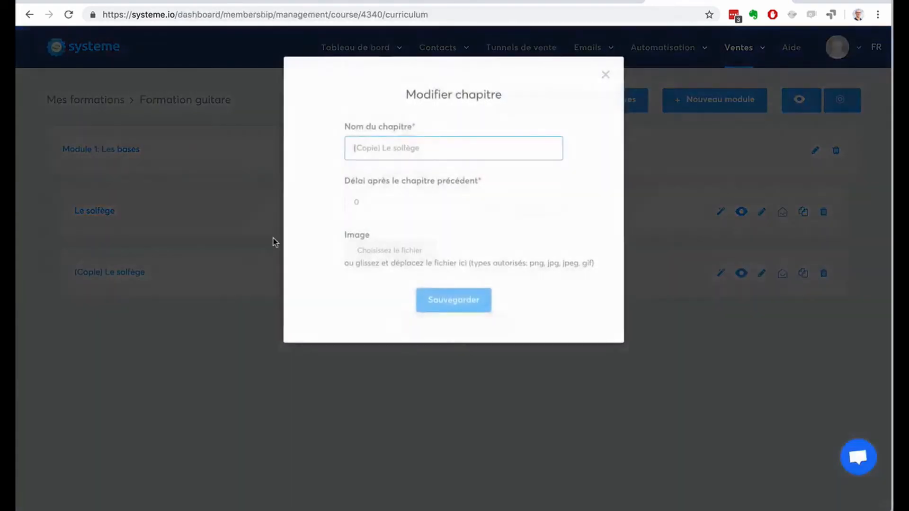
{"action": "left_click_drag", "start_coordinate": [420, 148], "coordinate": [319, 149]}
{"action": "type", "text": "La"}
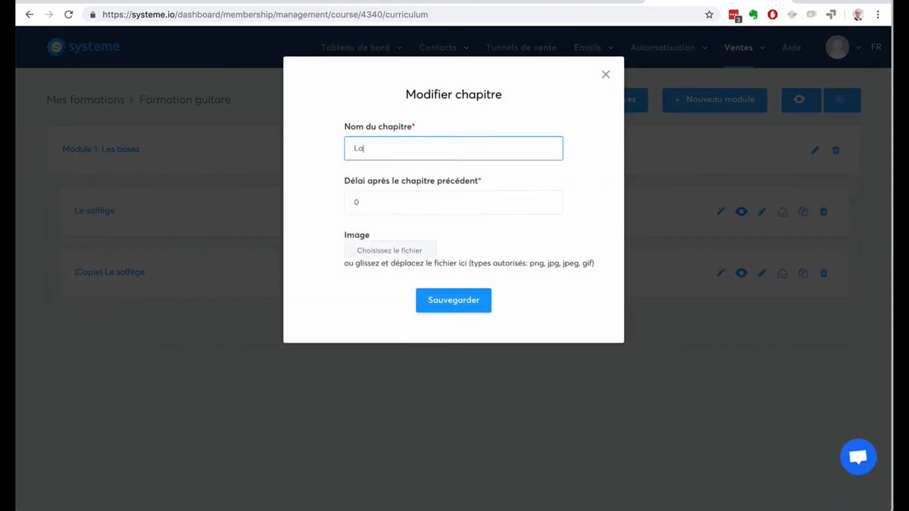
{"action": "type", "text": " guitare"}
{"action": "left_click", "coordinate": [440, 312]}
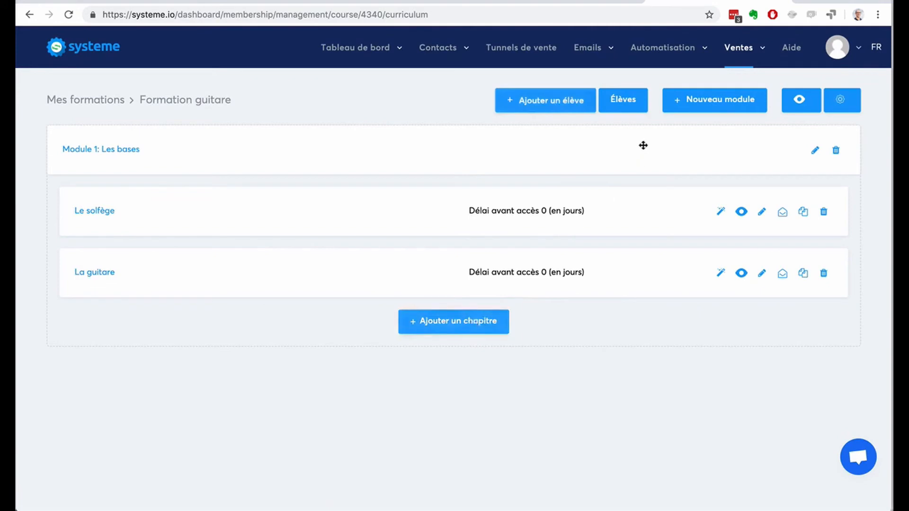
Create a new module named "Module 2" with its title shown to students.
{"action": "left_click", "coordinate": [689, 106]}
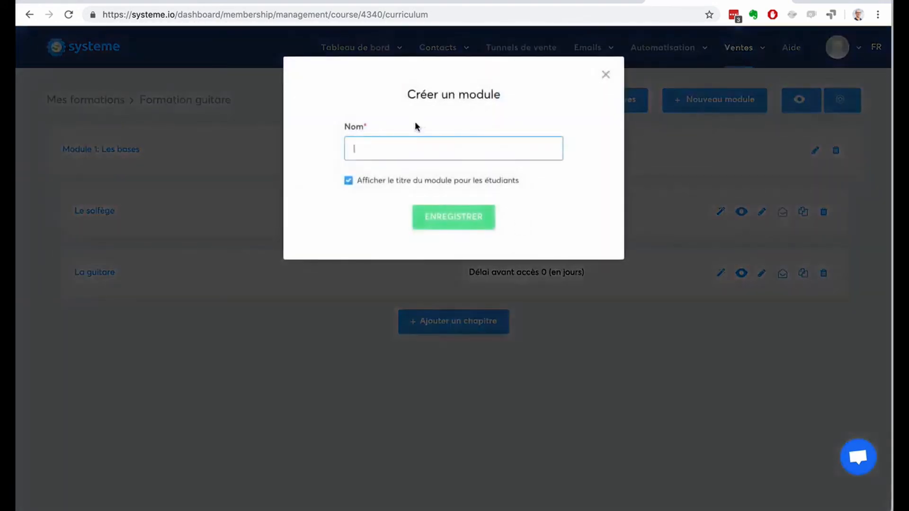
{"action": "type", "text": "Module 2"}
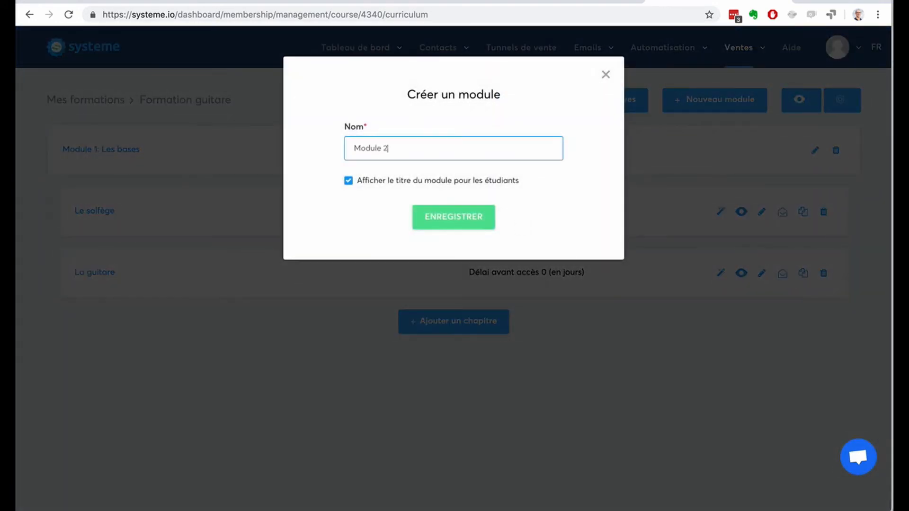
{"action": "left_click", "coordinate": [454, 211]}
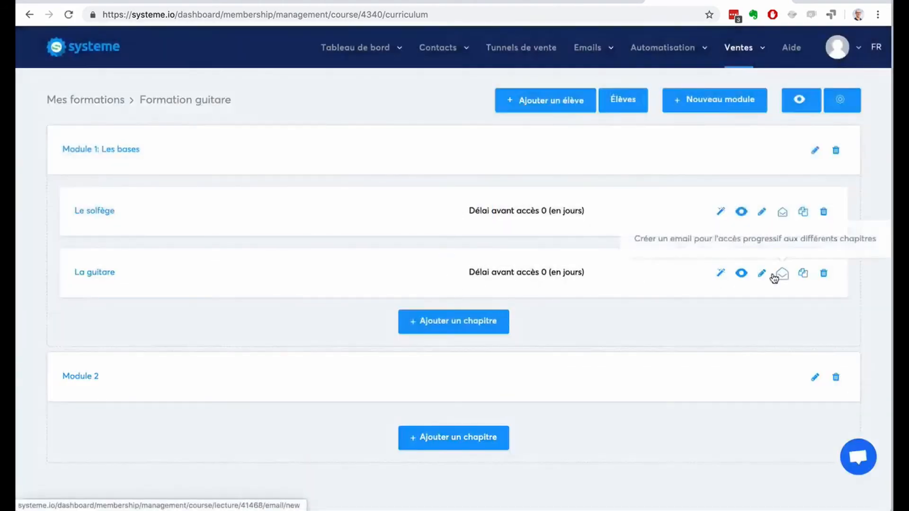
Duplicate the "La guitare" chapter and move the copy from Module 1 into Module 2.
{"action": "left_click", "coordinate": [801, 276]}
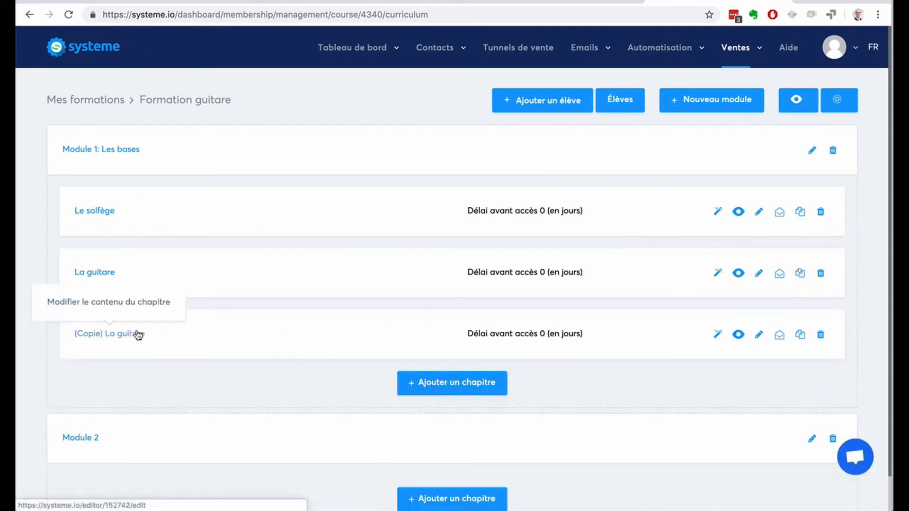
{"action": "left_click_drag", "start_coordinate": [138, 335], "coordinate": [265, 455]}
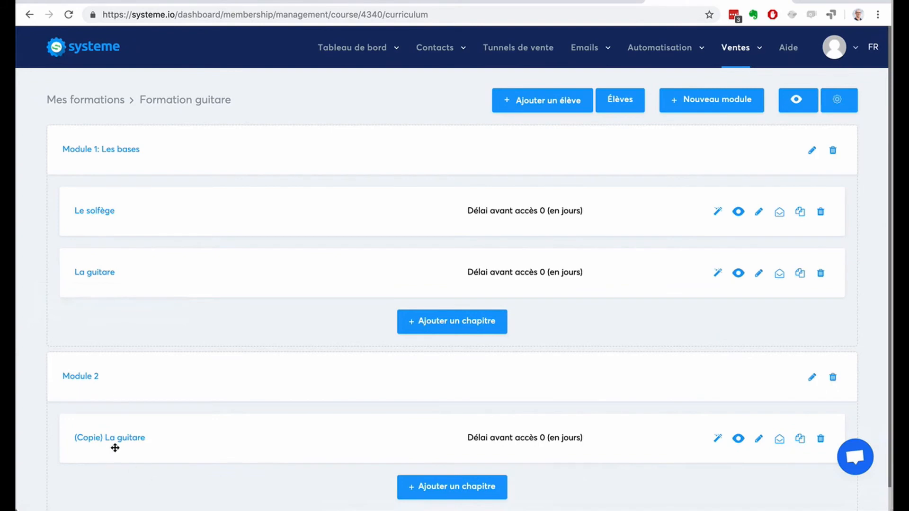
{"action": "scroll", "coordinate": [423, 254], "scroll_direction": "down", "scroll_amount": 1}
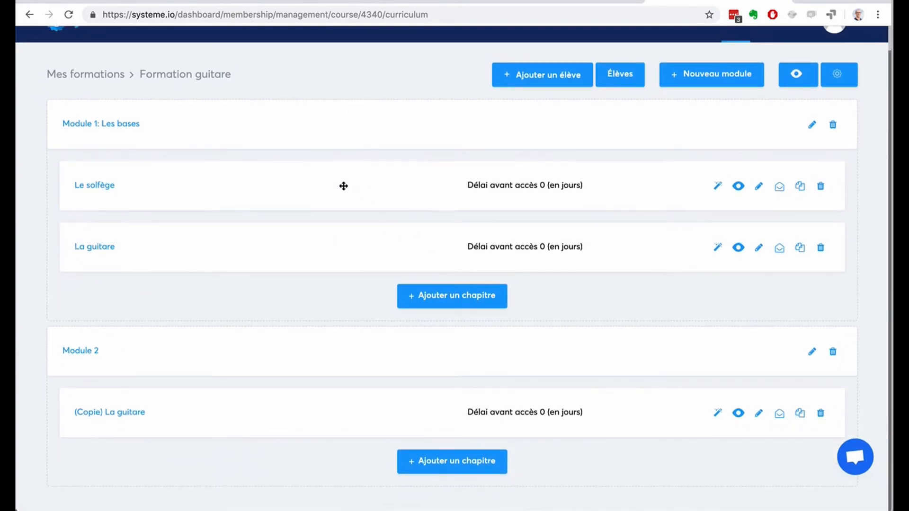
Open the page of the copied chapter in Module 2 to check its content, and exit the editor.
{"action": "scroll", "coordinate": [343, 185], "scroll_direction": "up", "scroll_amount": 1}
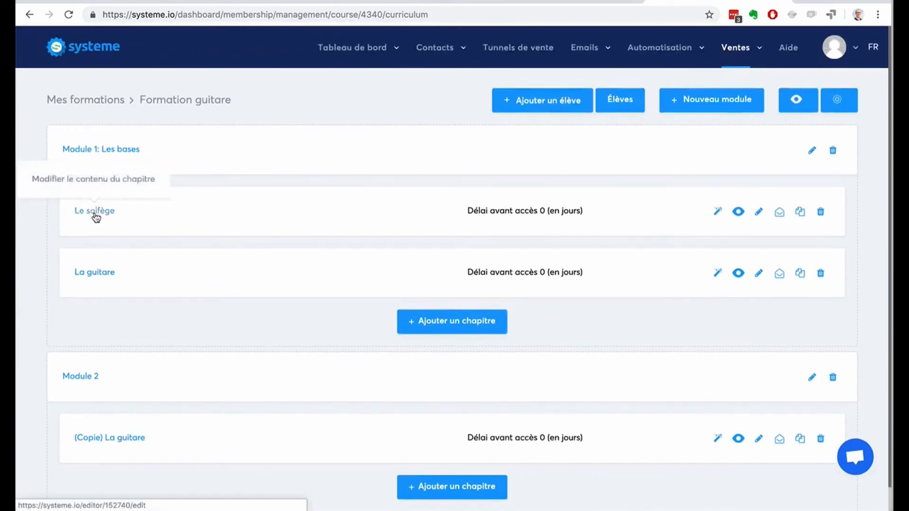
{"action": "left_click", "coordinate": [105, 441]}
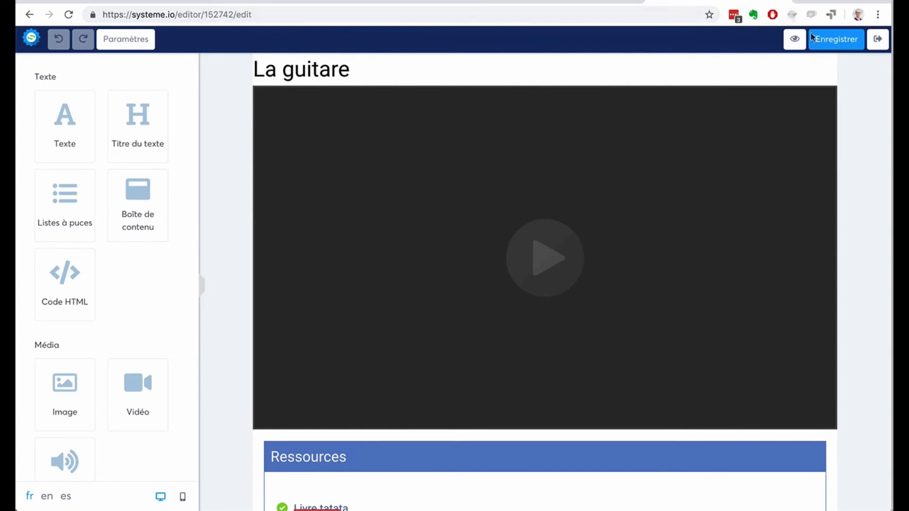
{"action": "left_click", "coordinate": [876, 42]}
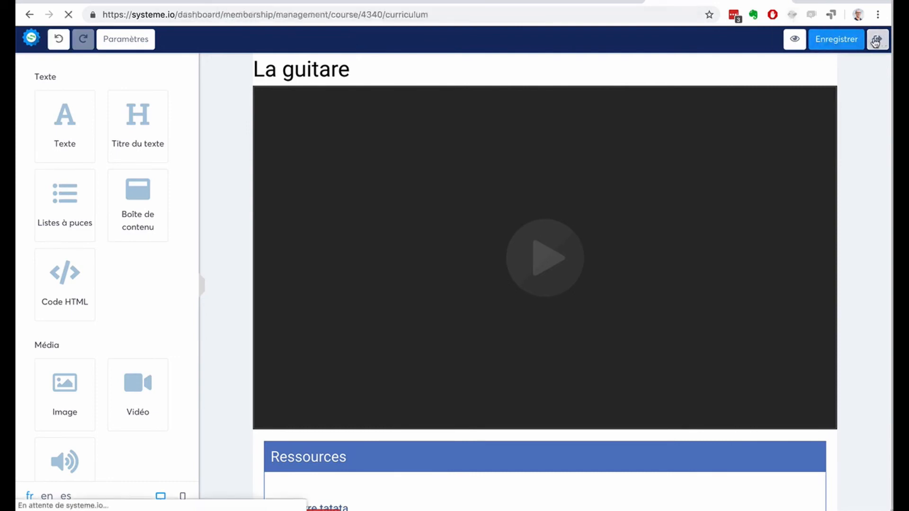